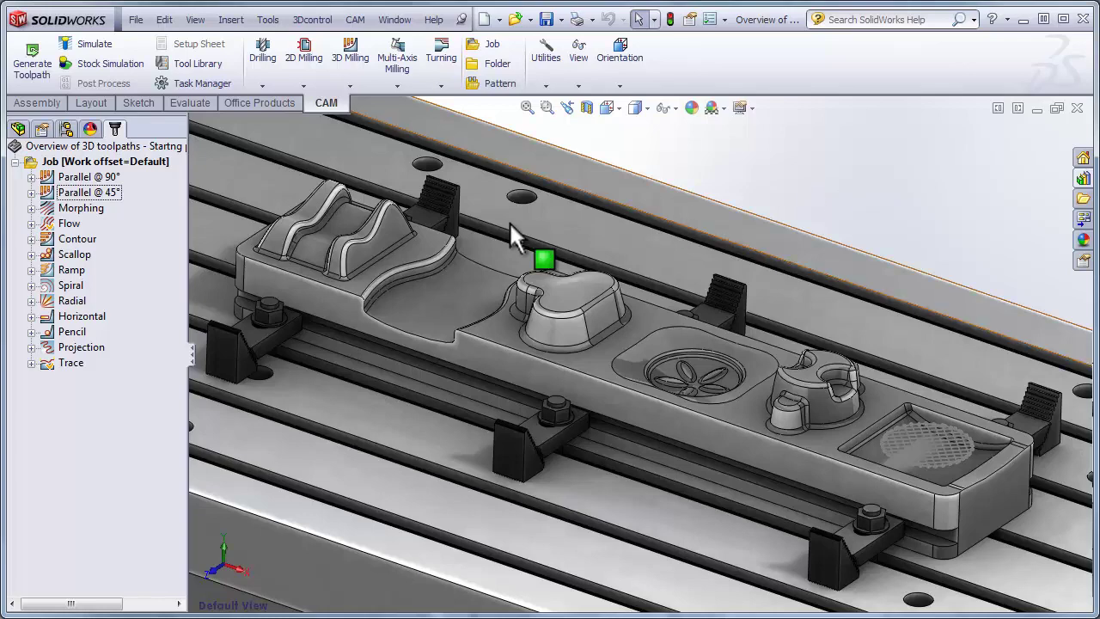
Show the Scallop toolpath on the central boss and review it from top, front and default views.
left_click(89, 193)
left_click(76, 239)
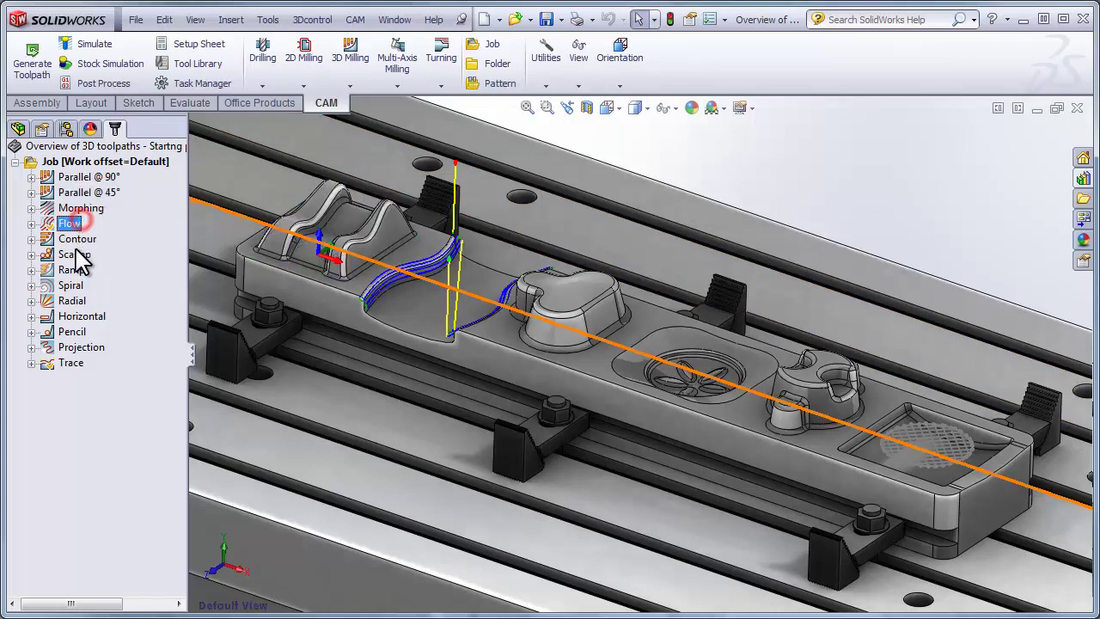
key("space")
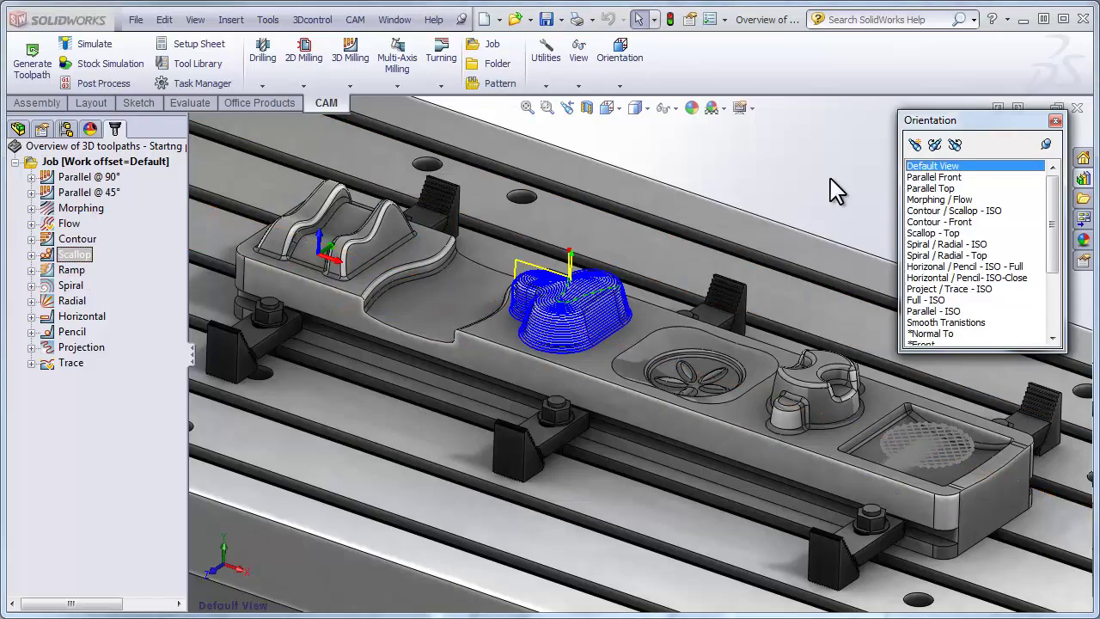
left_click(924, 200)
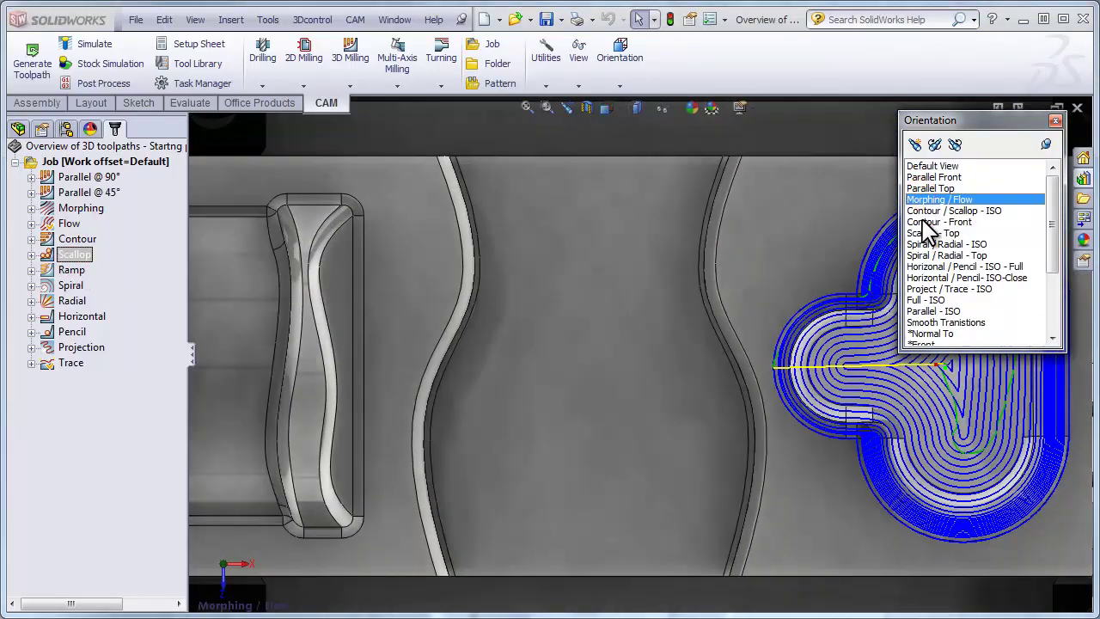
left_click(928, 222)
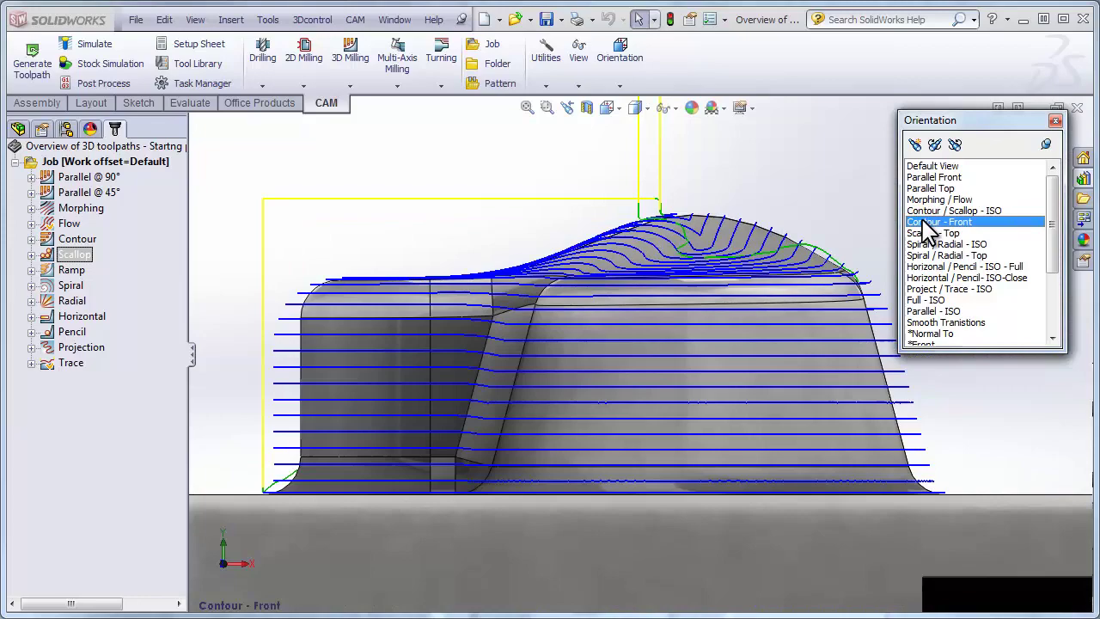
left_click(926, 167)
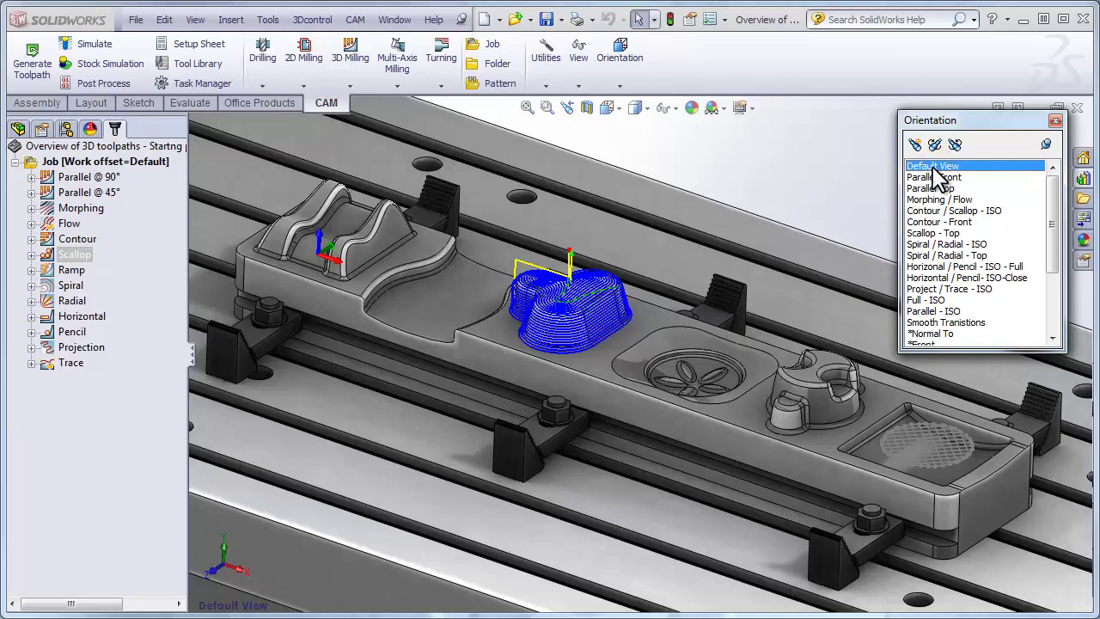
Show the Parallel @ 90° toolpath on the twin ridges in ISO and top views.
left_click(928, 312)
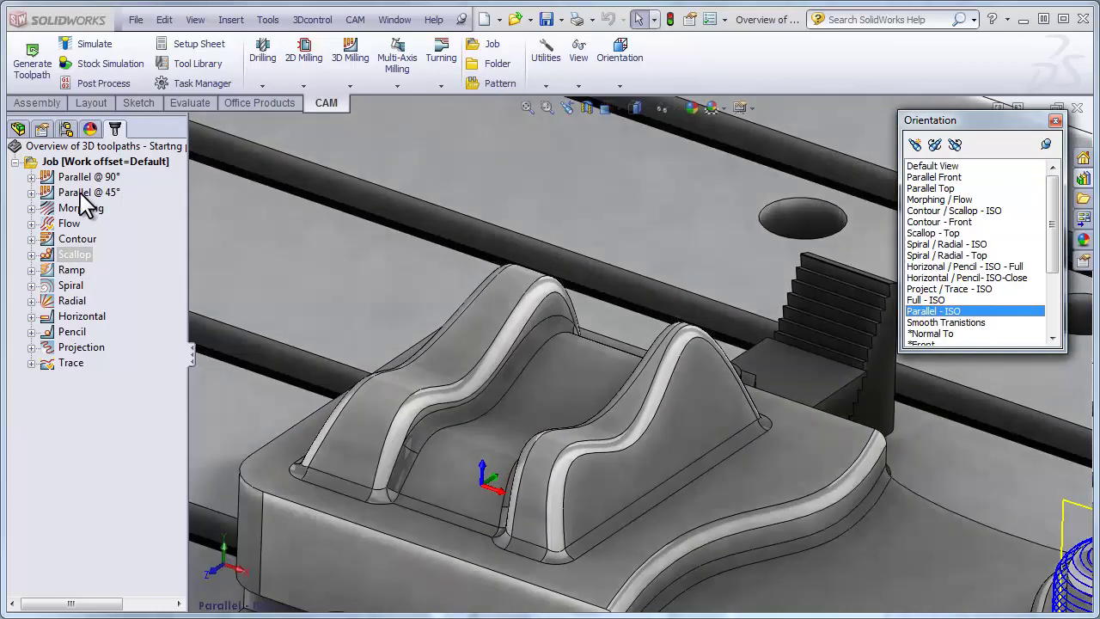
left_click(77, 180)
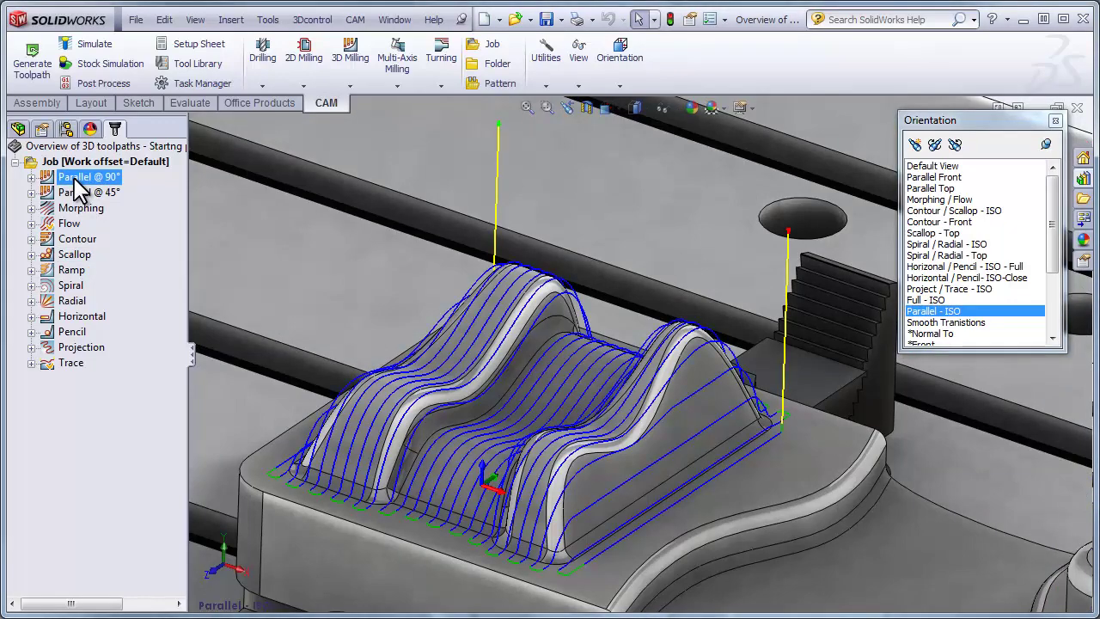
left_click(936, 188)
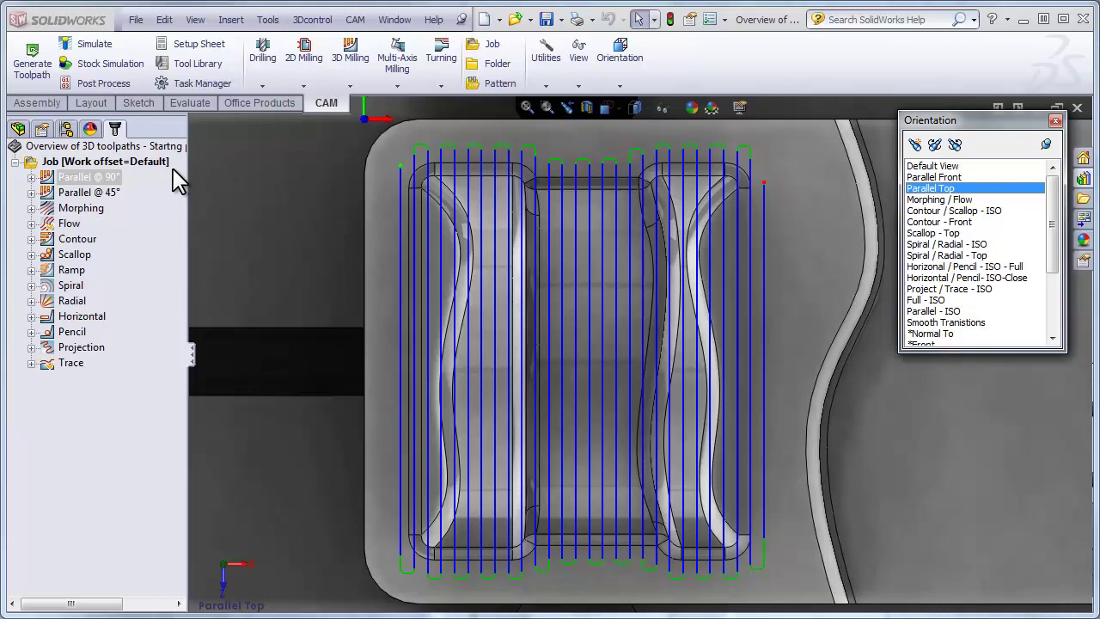
Compare against Parallel @ 45°, then simulate the Parallel @ 90° pass from the front.
left_click(76, 193)
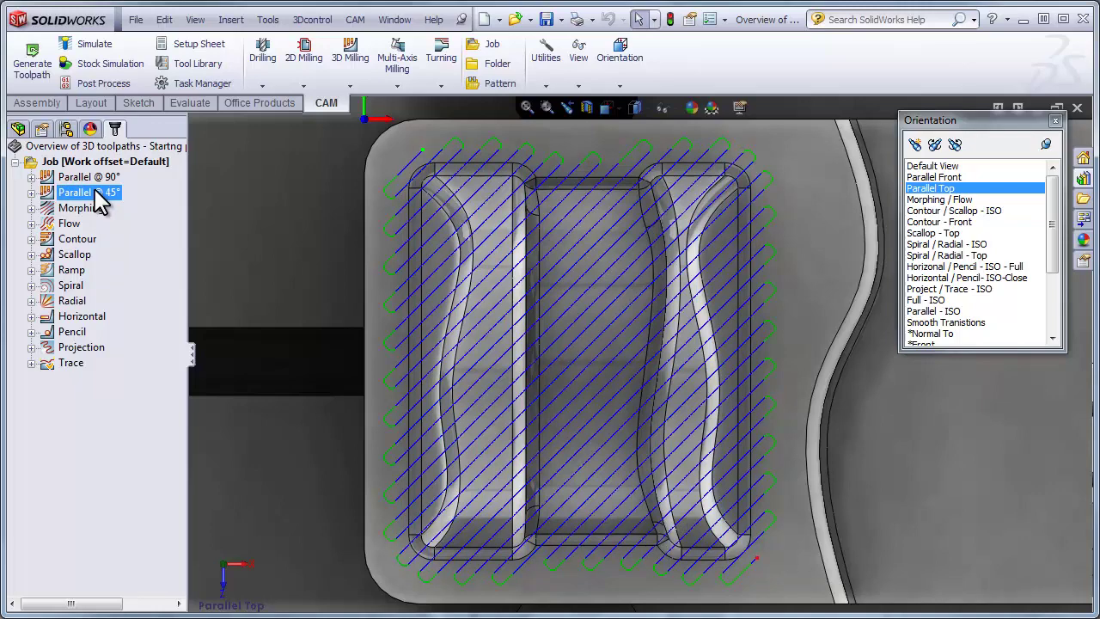
left_click(93, 177)
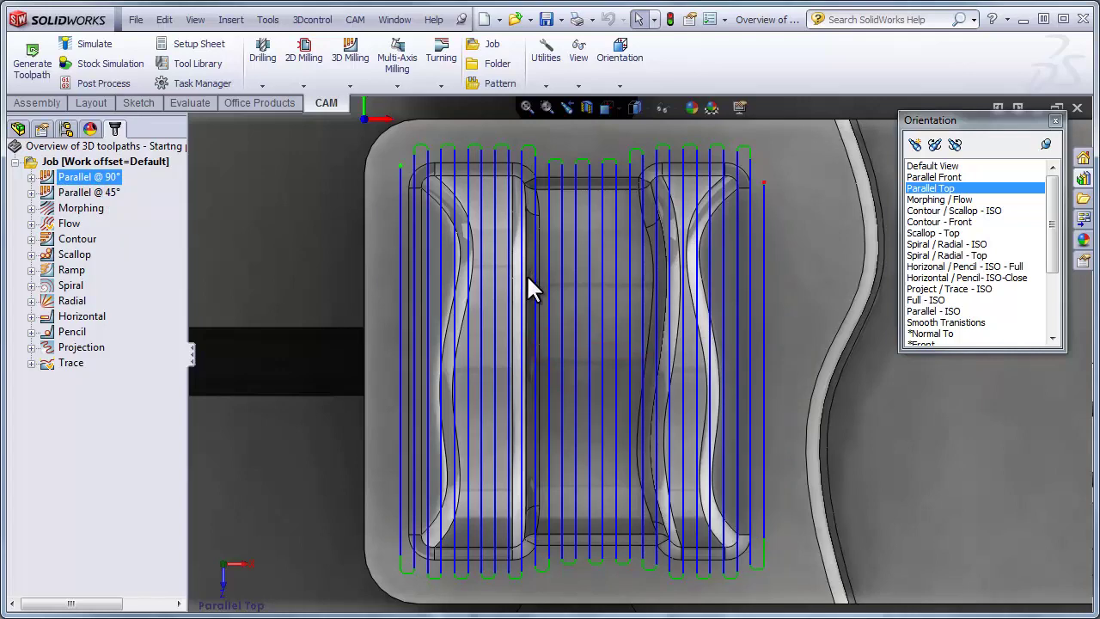
left_click(933, 177)
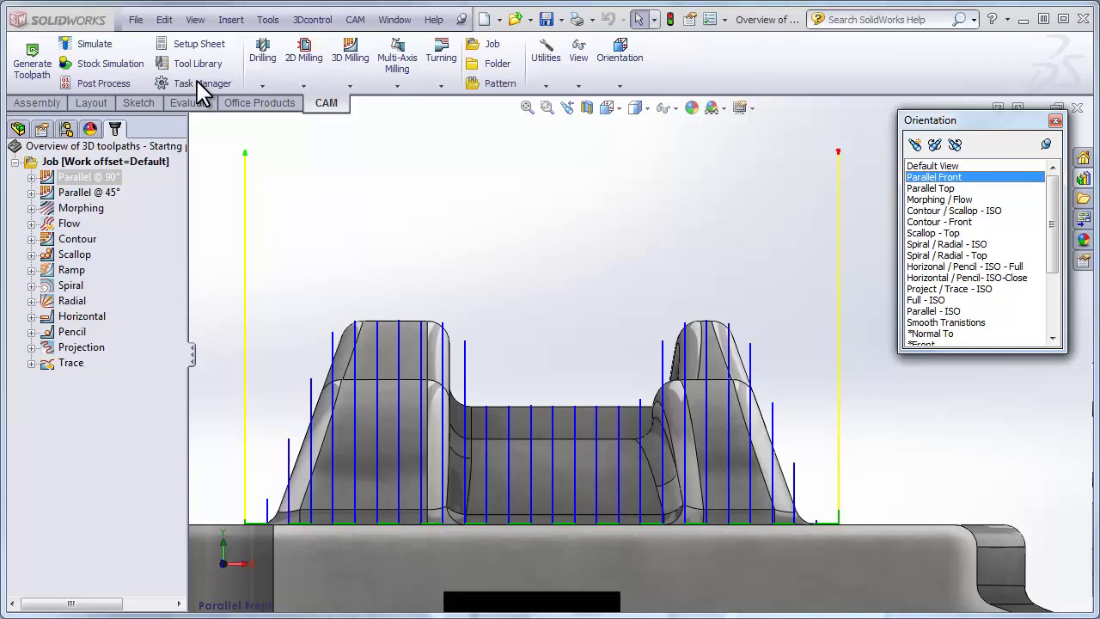
left_click(114, 45)
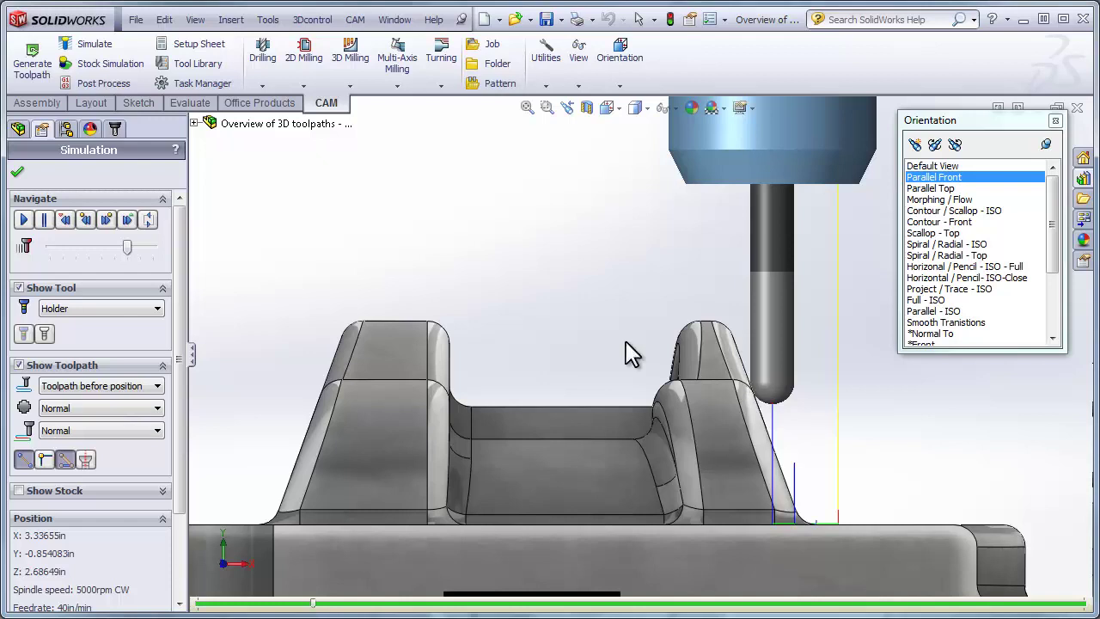
End the simulation and show Parallel @ 45°, zoomed on its smooth transitions between passes.
left_click(21, 173)
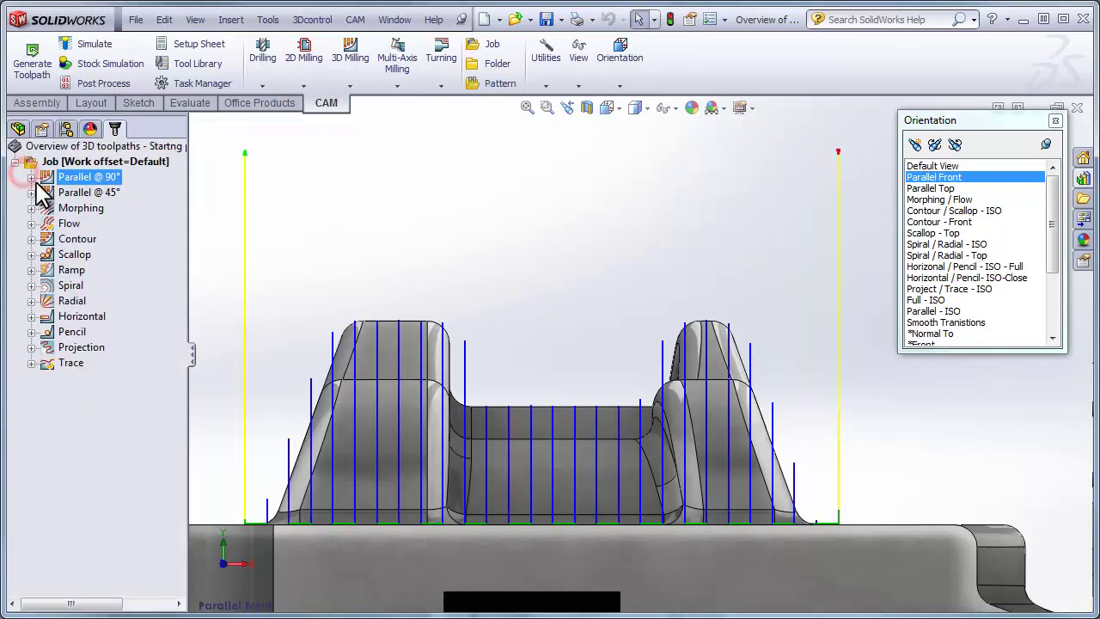
left_click(65, 191)
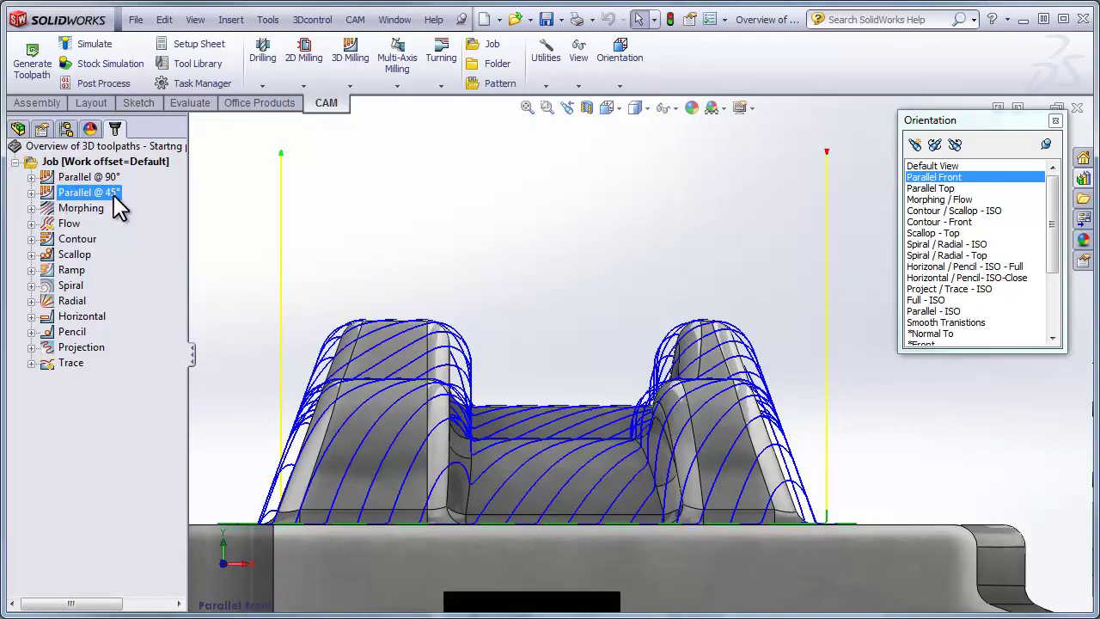
left_click(928, 324)
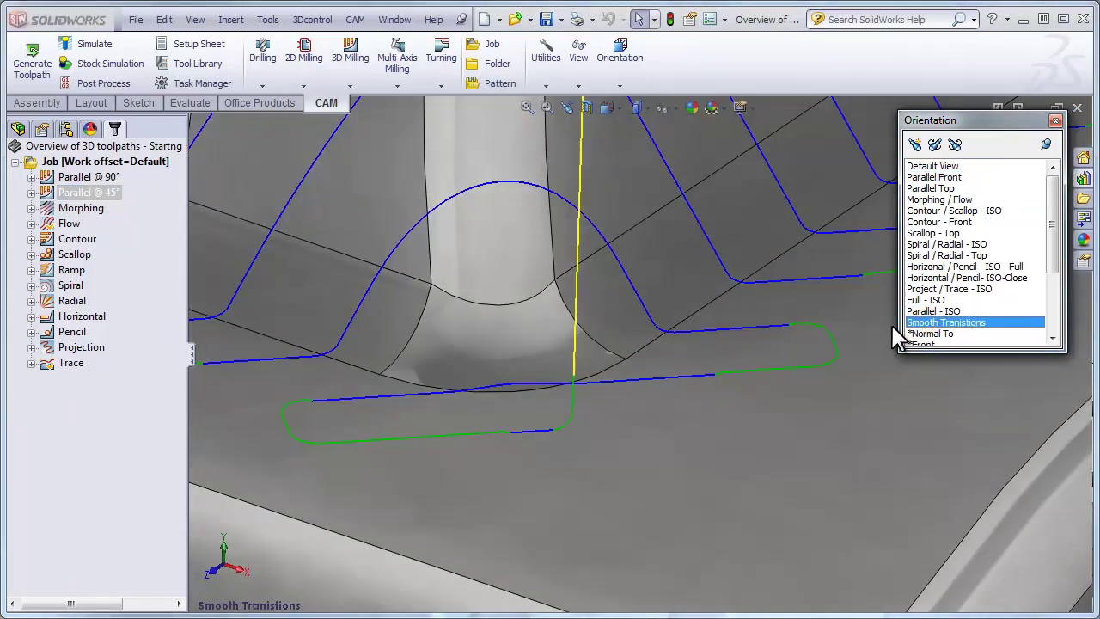
left_click(582, 433)
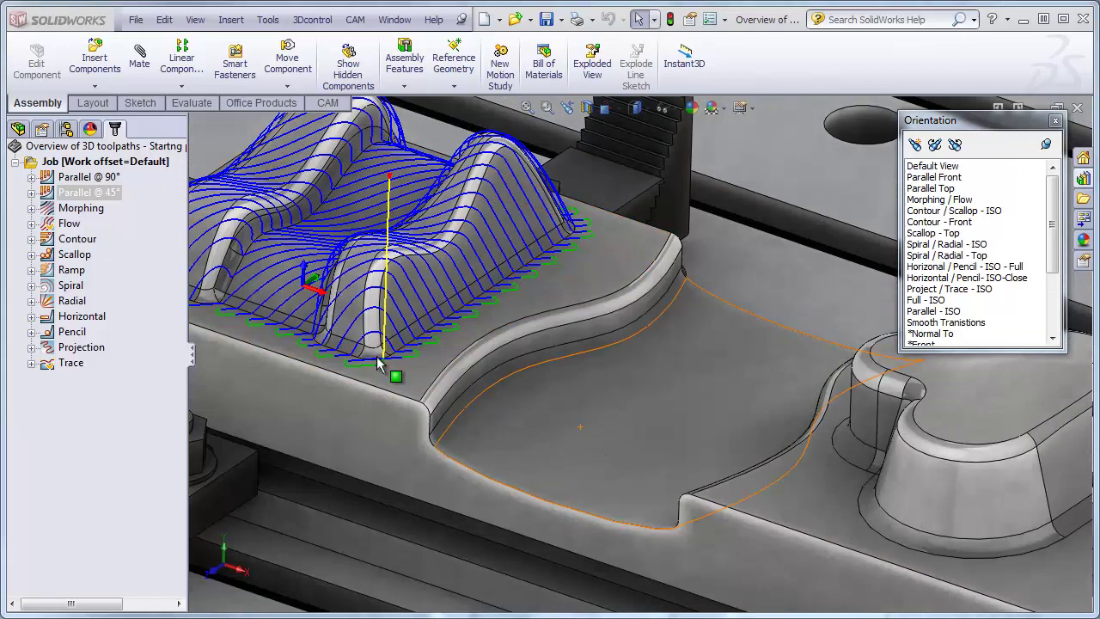
Display the Morphing toolpath in the curved pocket from above, then face the boss front-on.
left_click(94, 212)
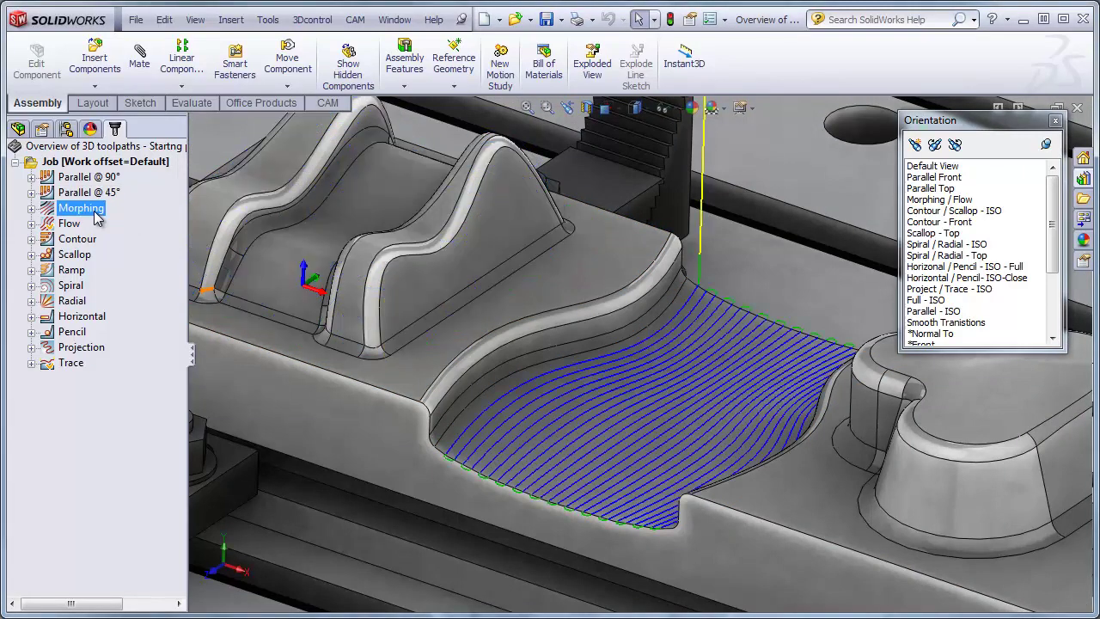
left_click(69, 227)
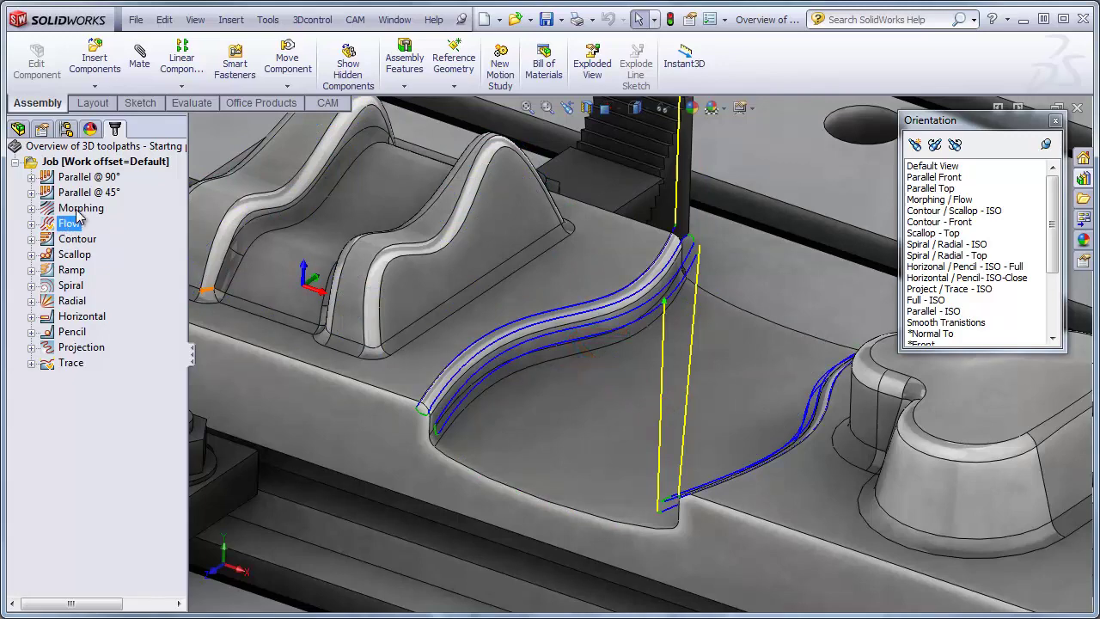
left_click(77, 210)
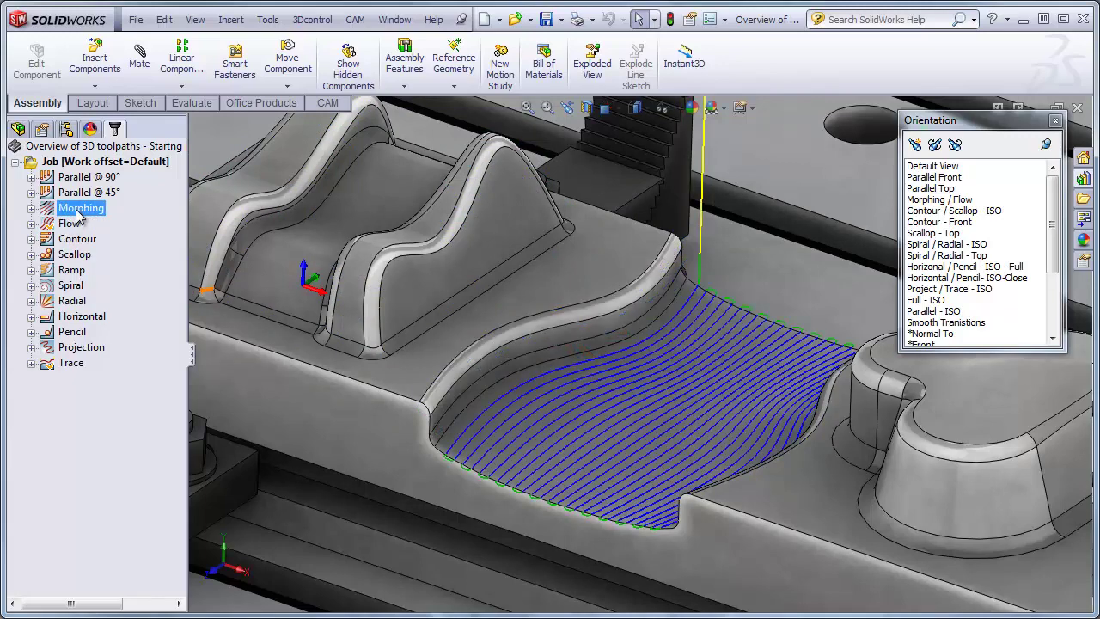
left_click(938, 199)
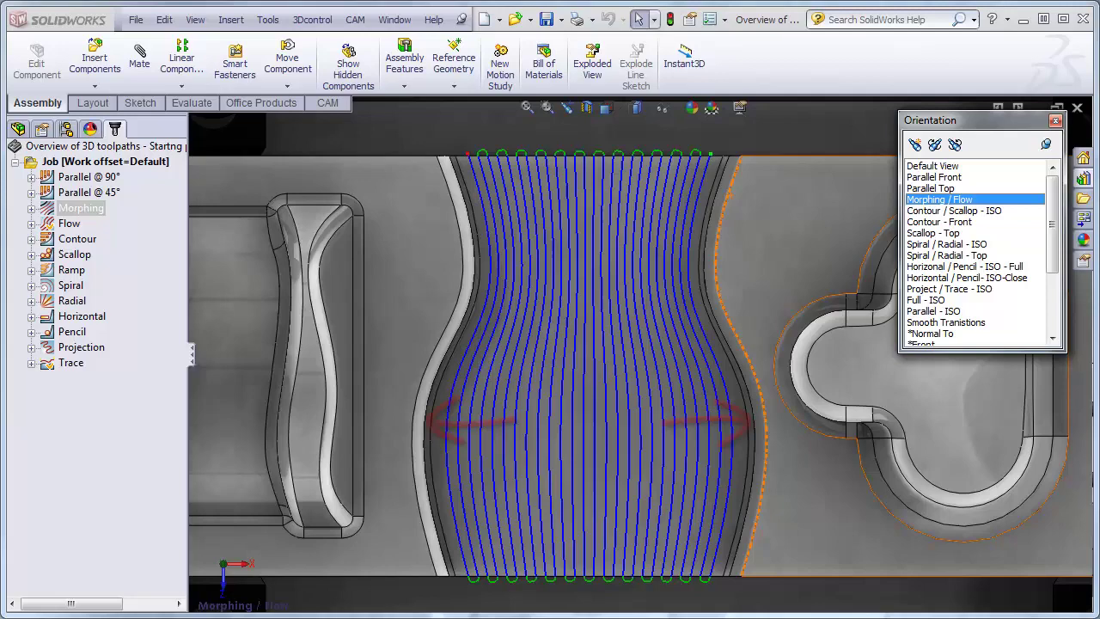
left_click(945, 223)
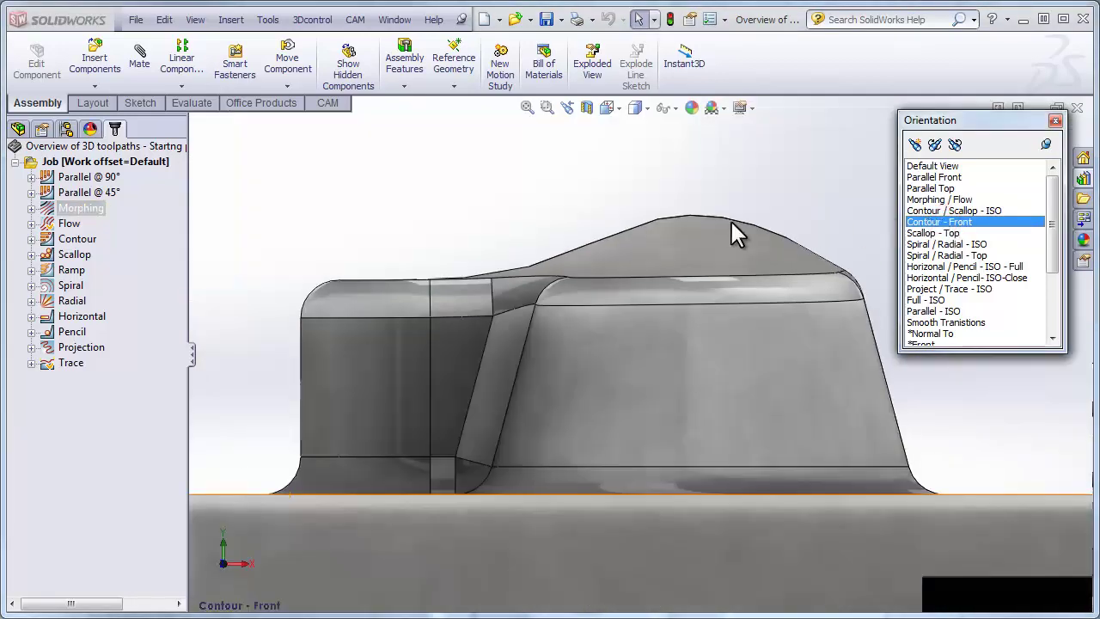
Show the Contour toolpath on the boss in the Contour / Scallop ISO view, then swap to Scallop.
left_click(86, 238)
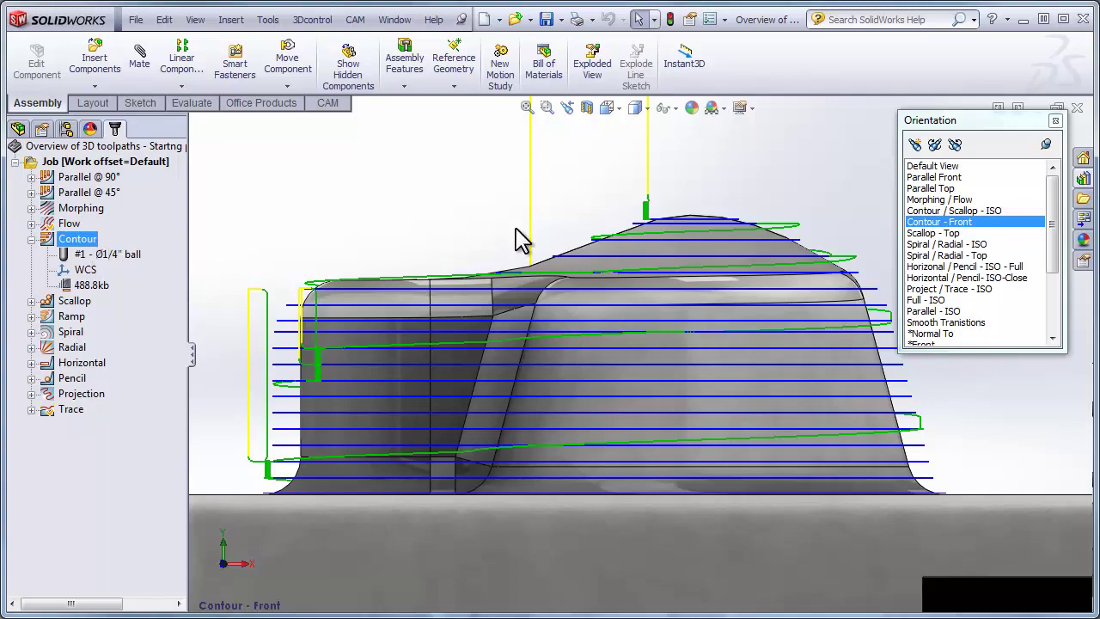
left_click(957, 211)
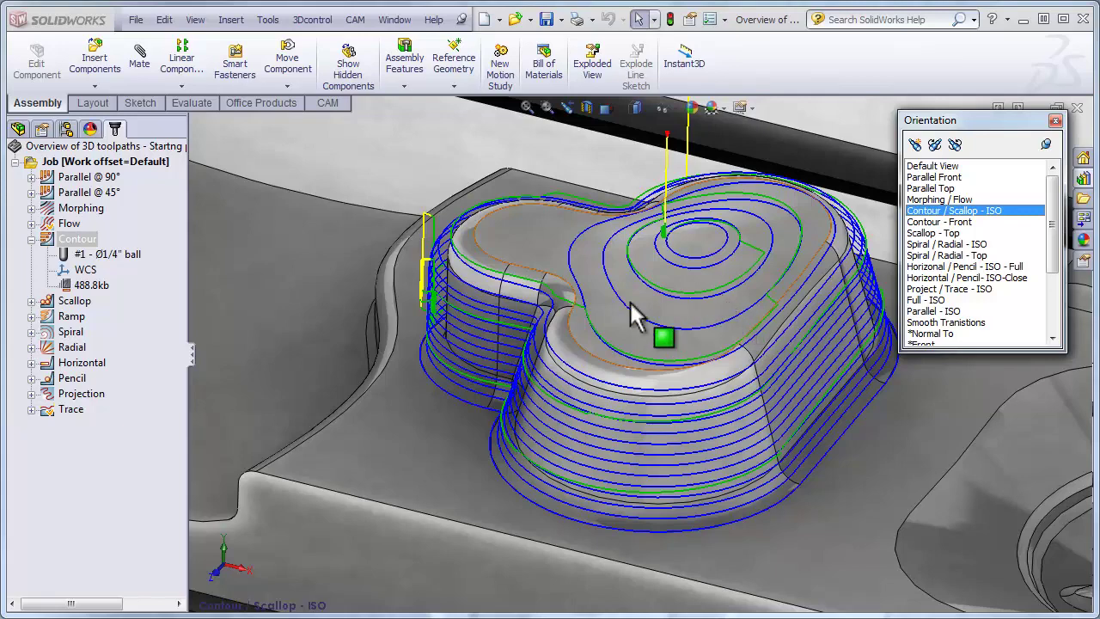
left_click(74, 301)
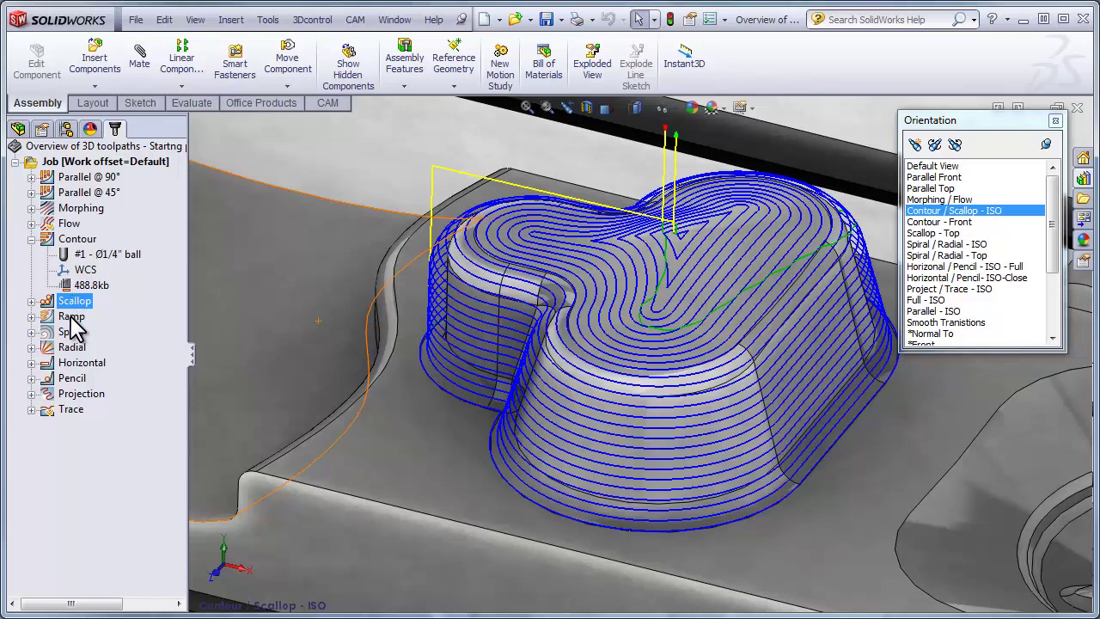
Show the Ramp toolpath on the boss and view it from the front.
left_click(72, 318)
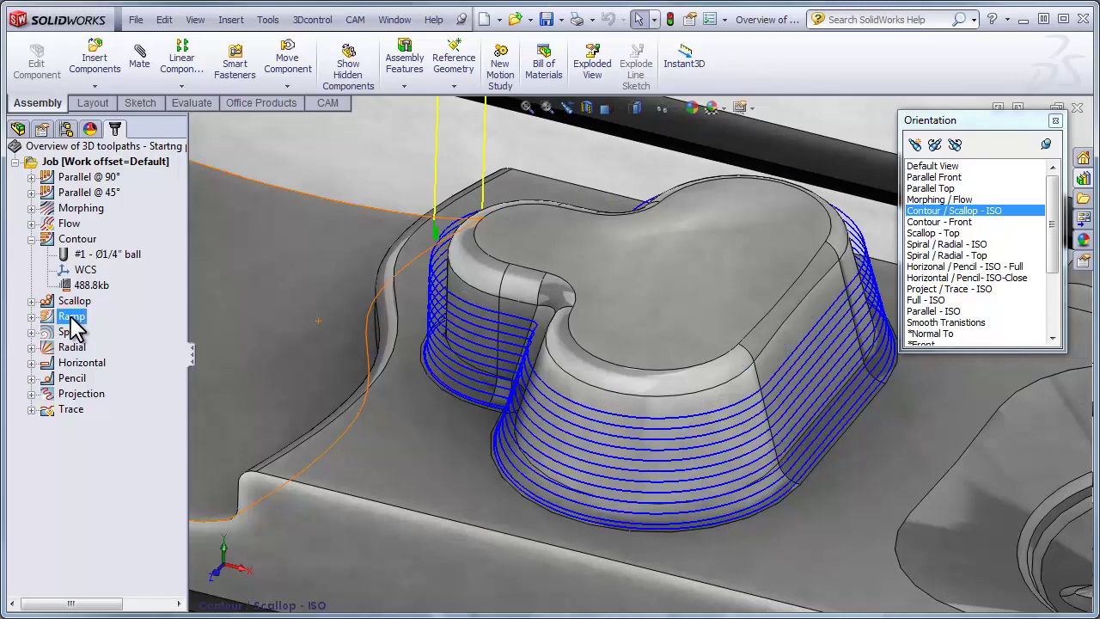
left_click(964, 223)
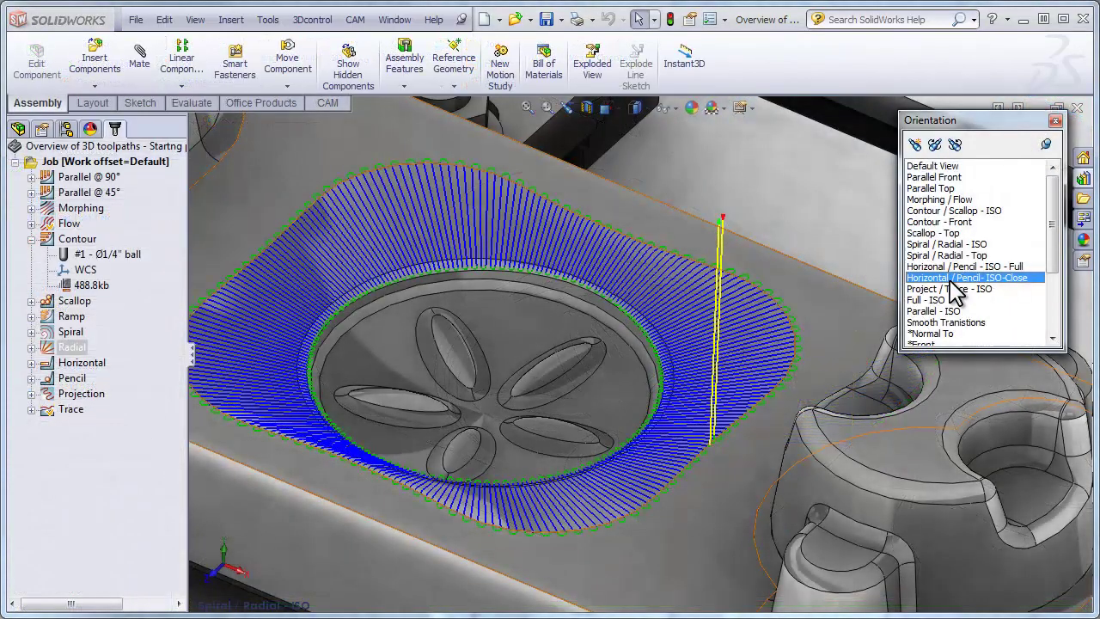
Show Horizontal then Pencil toolpaths on the notched boss close-up, then the full-fixture Pencil view.
left_click(950, 277)
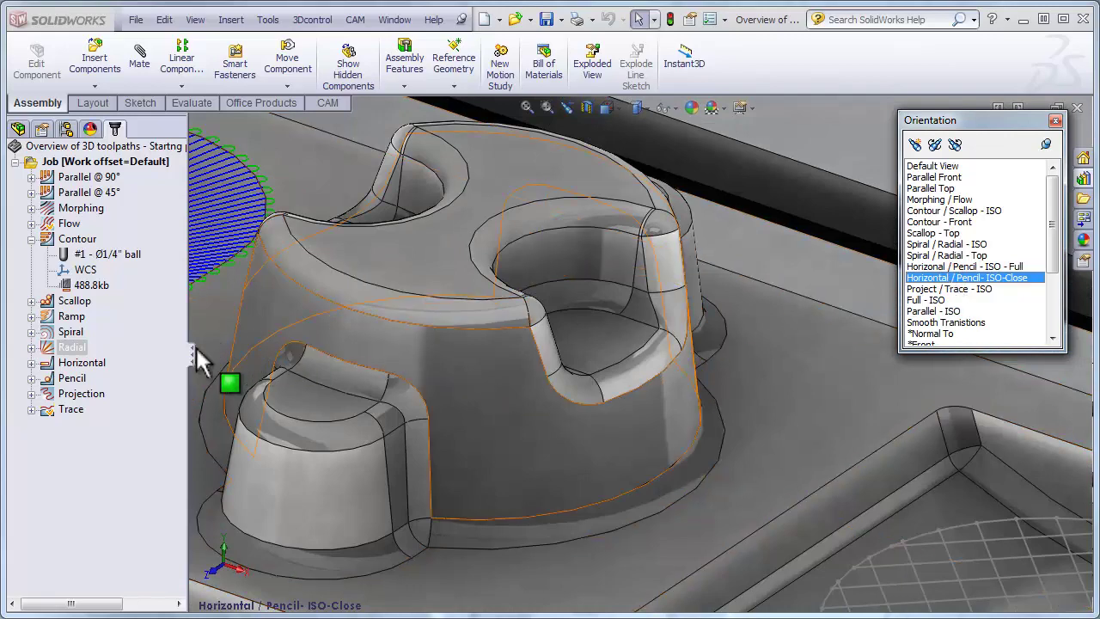
left_click(95, 362)
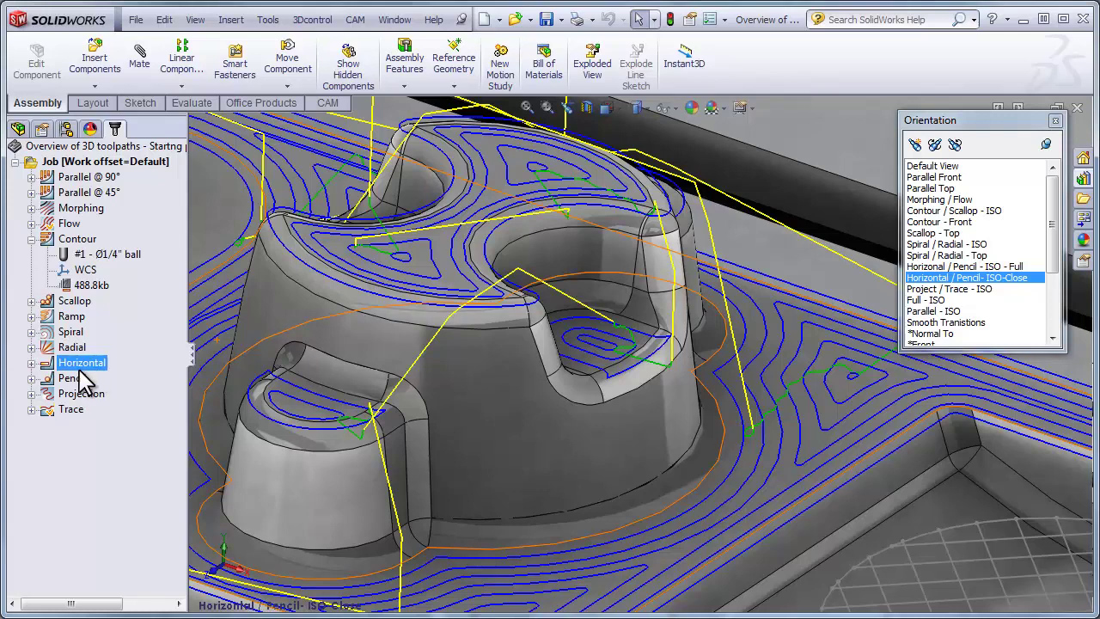
left_click(76, 377)
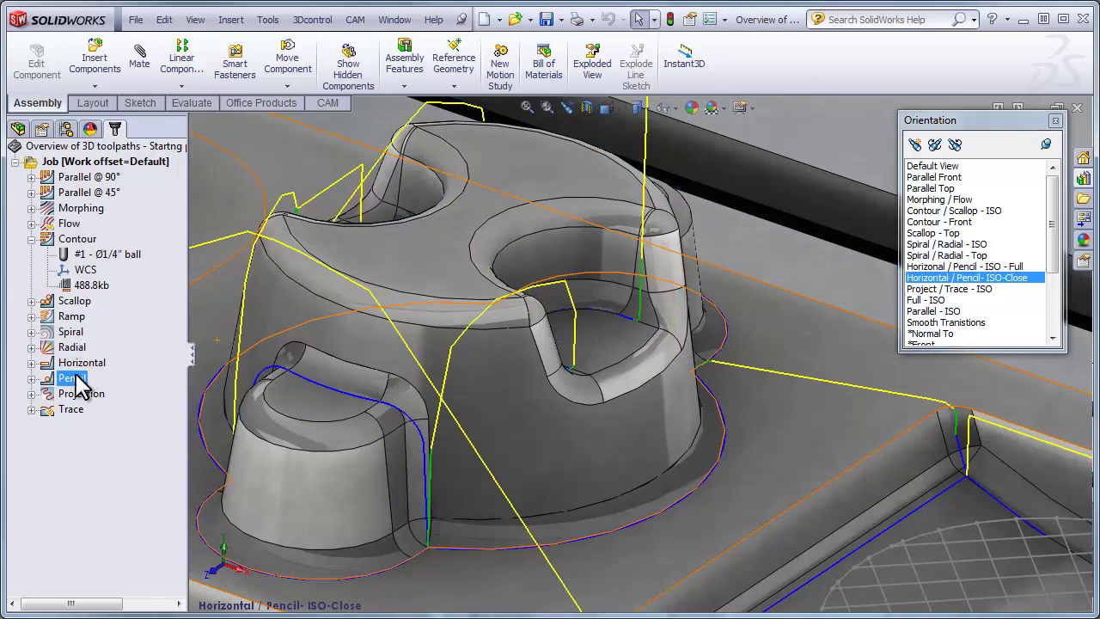
left_click(954, 266)
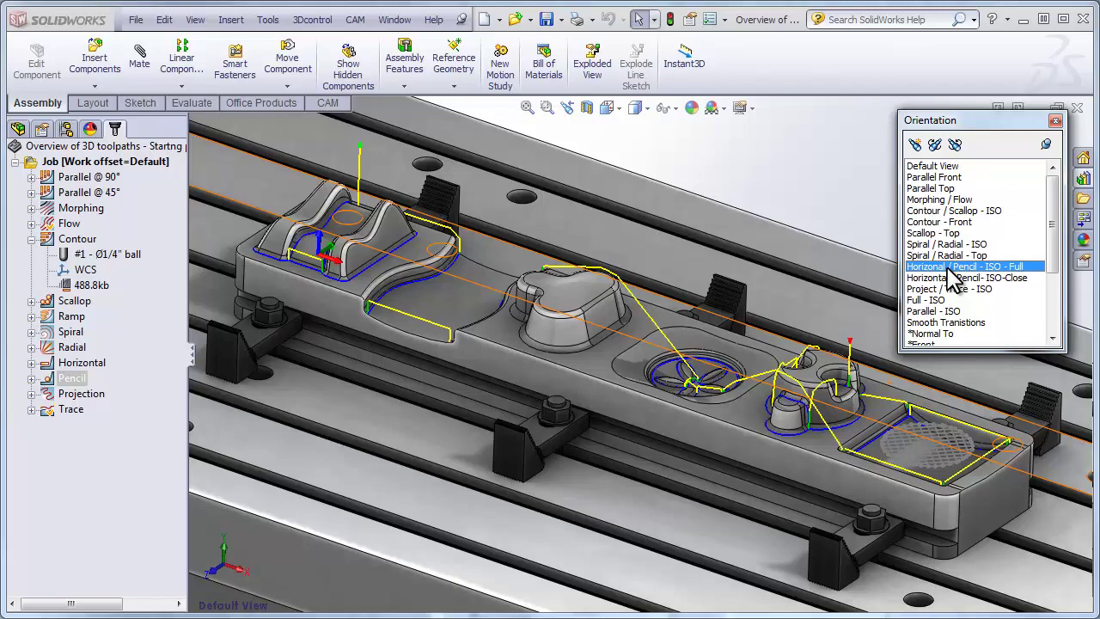
Show Projection on the mesh pattern, then Trace along the pocket rim, ending in Default View.
left_click(950, 288)
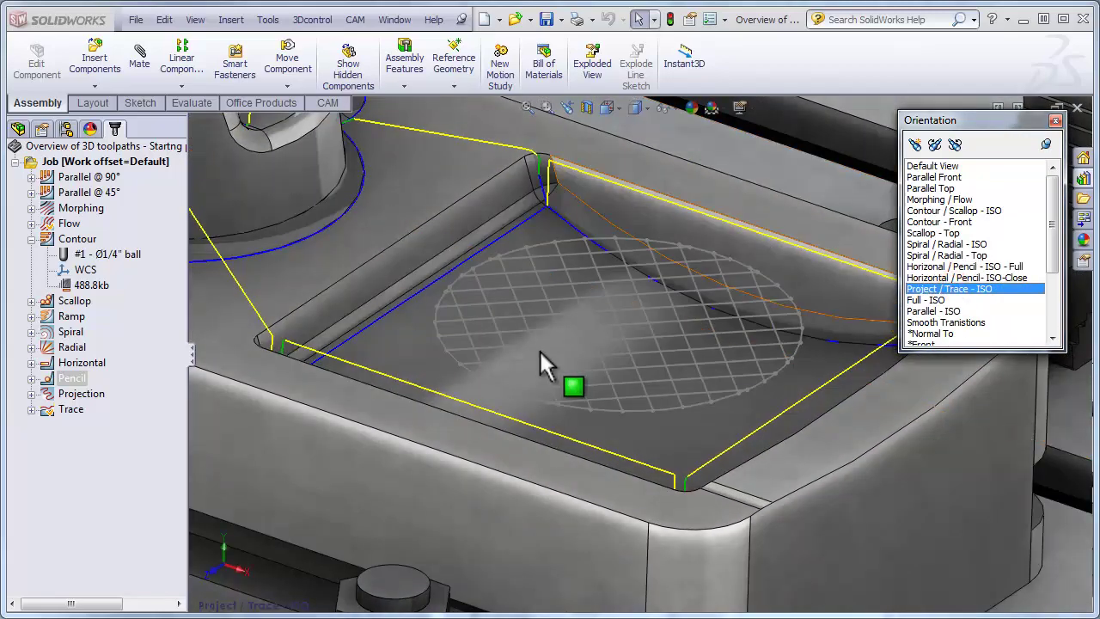
left_click(86, 396)
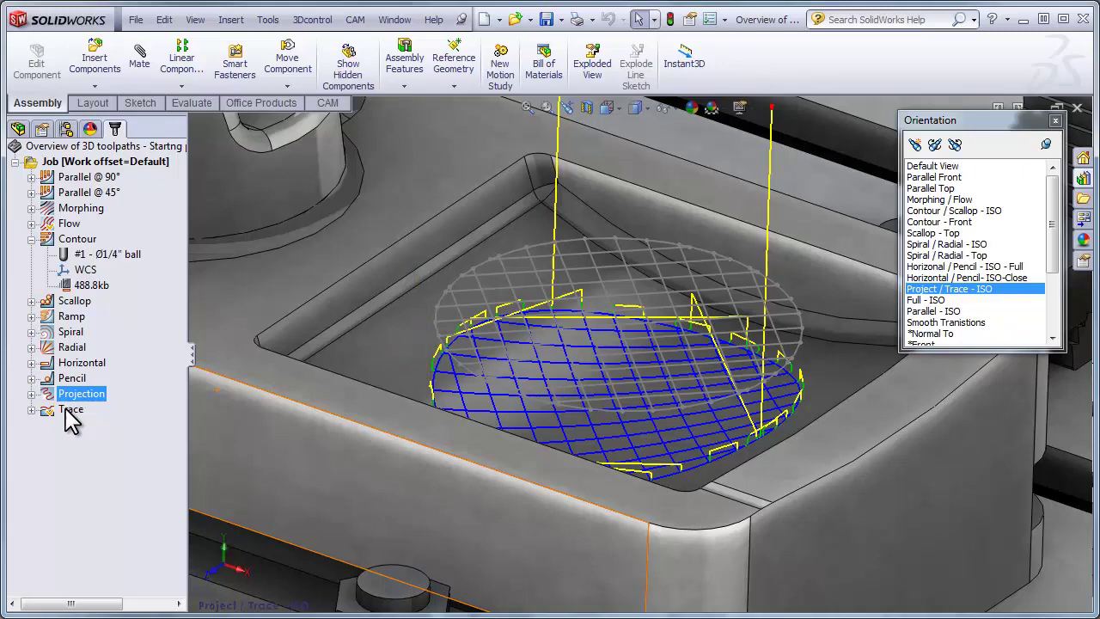
left_click(69, 411)
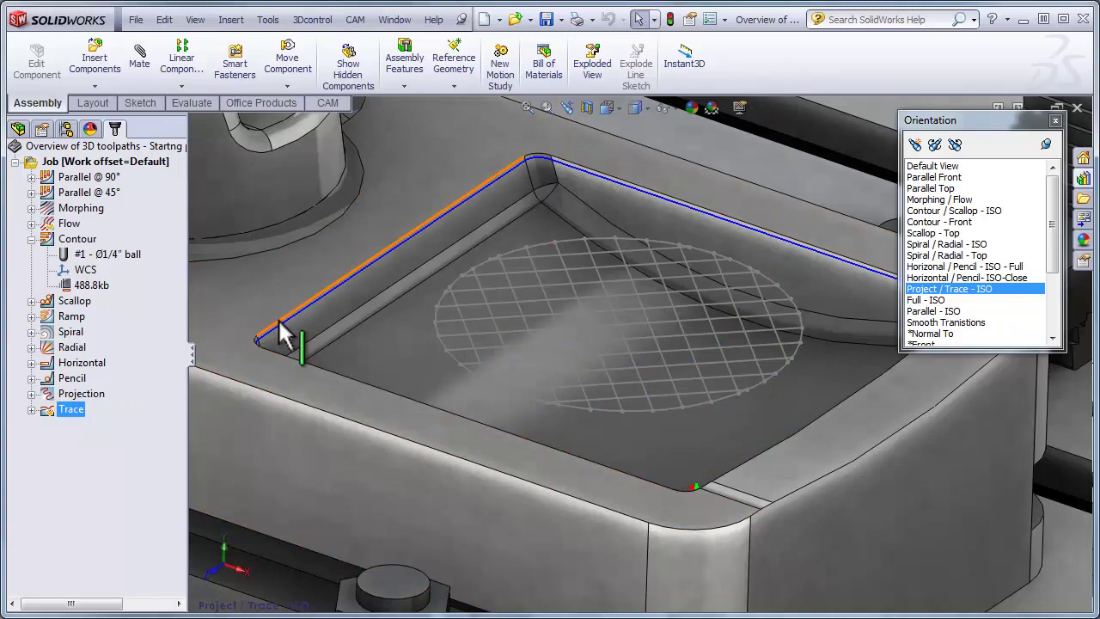
double_click(933, 168)
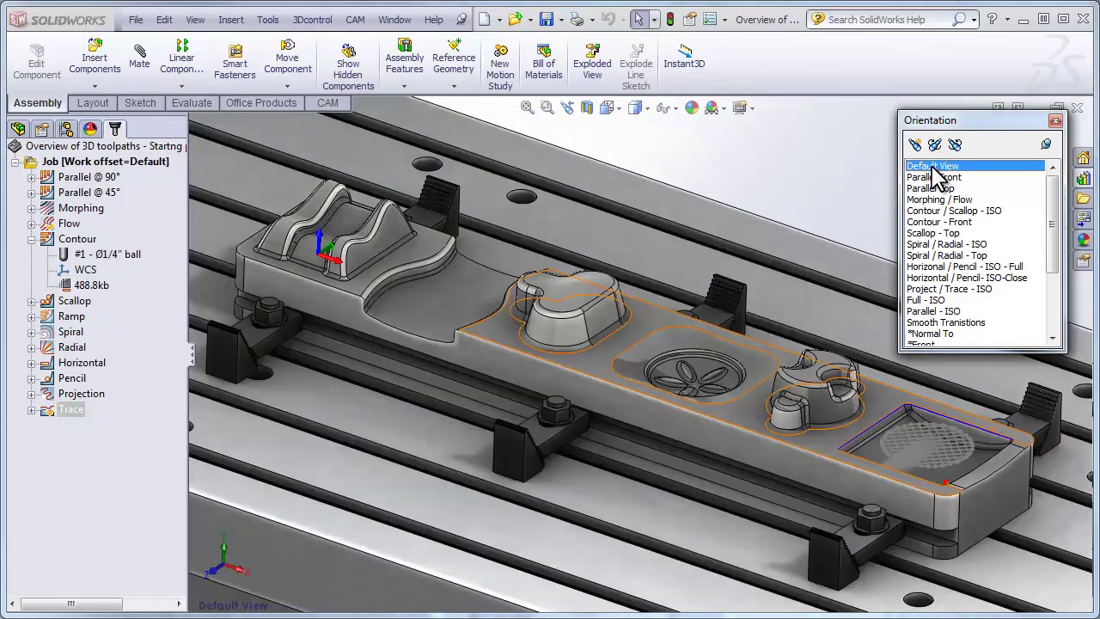